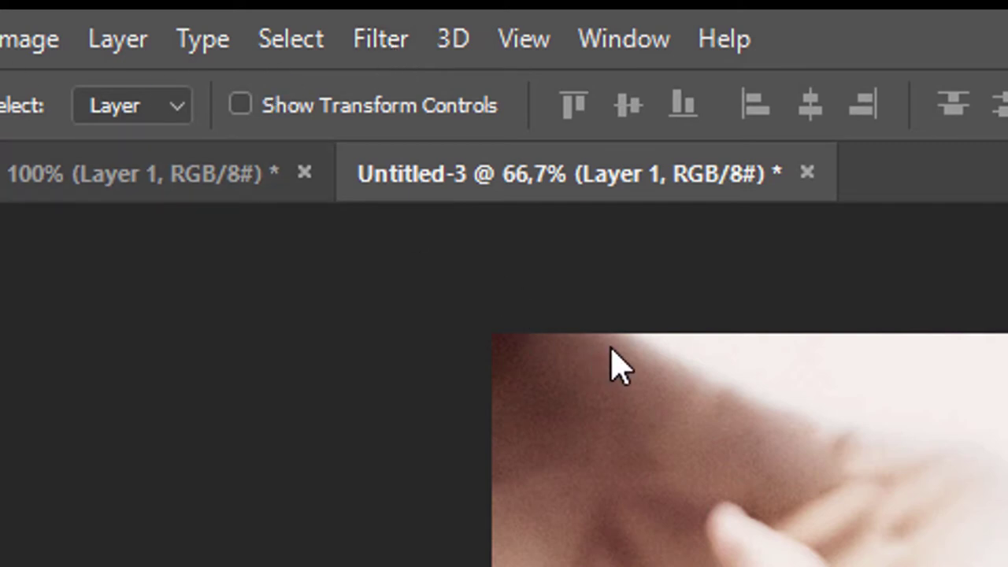
# Step: Open the Filter menu for the portrait document
pyautogui.click(381, 41)
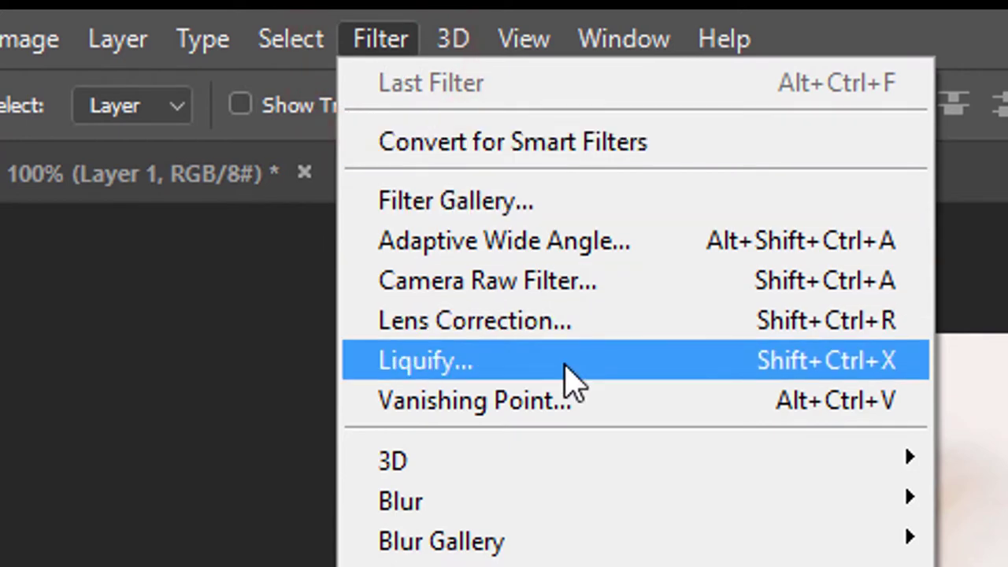
# Step: Launch Liquify on the portrait and reposition its workspace so it is fully visible
pyautogui.click(573, 381)
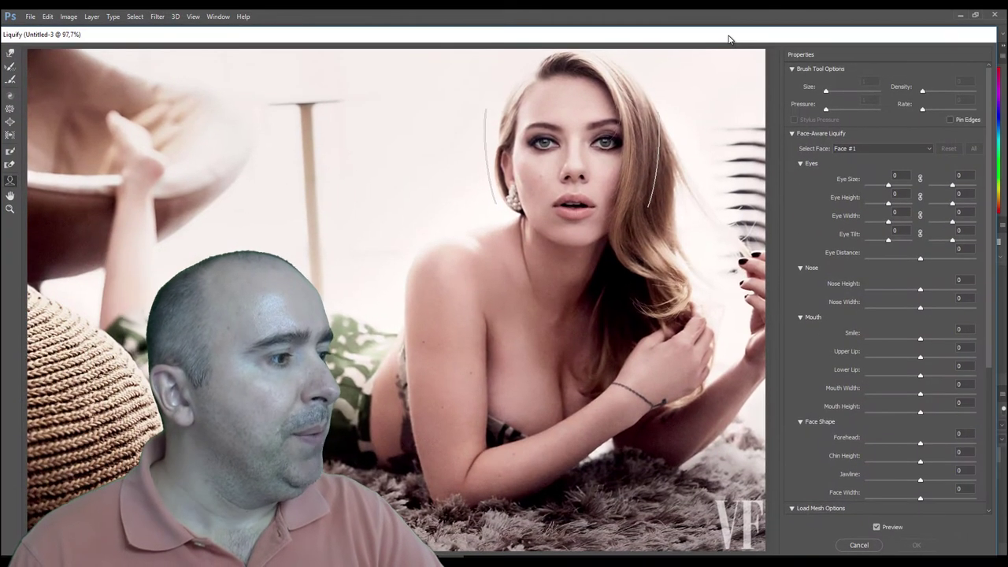
pyautogui.moveTo(728, 39); pyautogui.dragTo(712, 63)
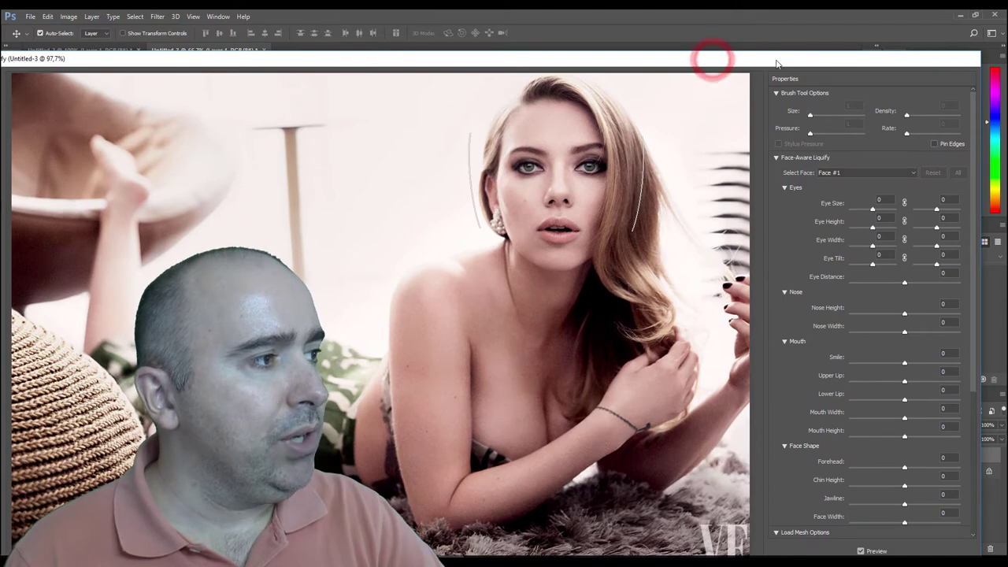
pyautogui.moveTo(776, 63); pyautogui.dragTo(785, 22)
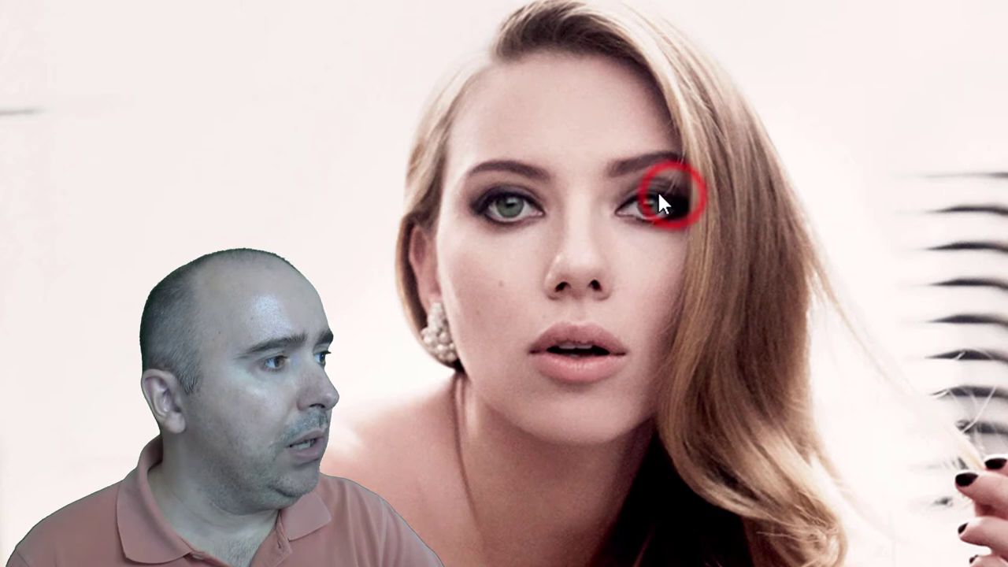
# Step: With the Face Tool, enlarge and widen both eyes and bring them closer together
pyautogui.moveTo(658, 196)
pyautogui.mouseDown()
pyautogui.moveTo(694, 180)
pyautogui.moveTo(736, 203)
pyautogui.mouseUp()
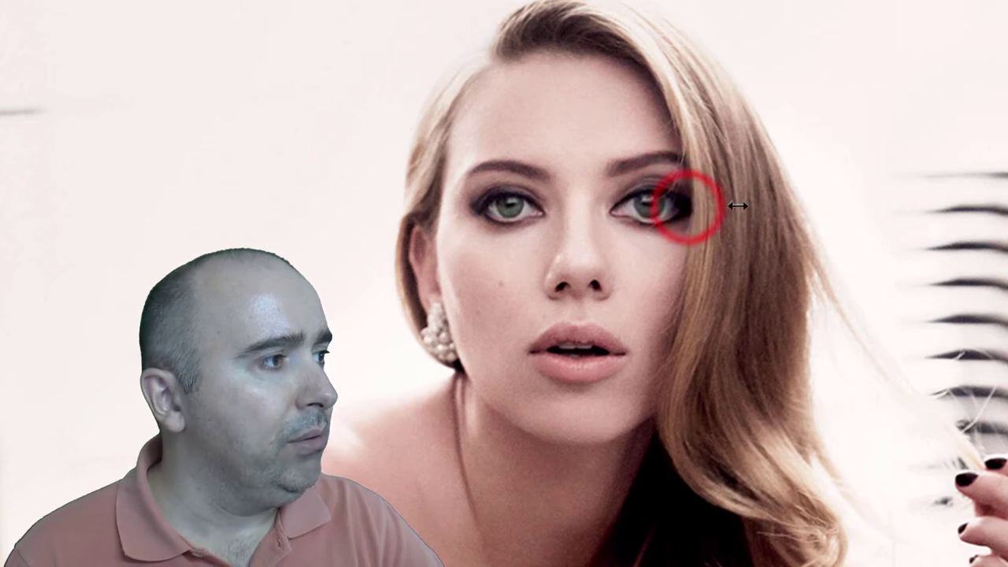
pyautogui.moveTo(621, 211)
pyautogui.mouseDown()
pyautogui.moveTo(628, 207)
pyautogui.moveTo(615, 210)
pyautogui.mouseUp()
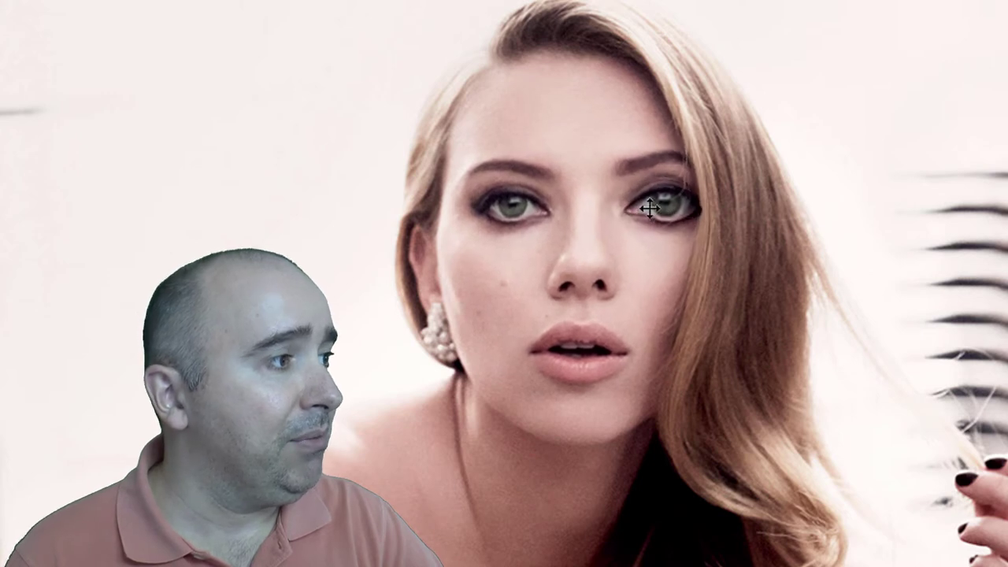
pyautogui.moveTo(513, 216); pyautogui.dragTo(520, 221)
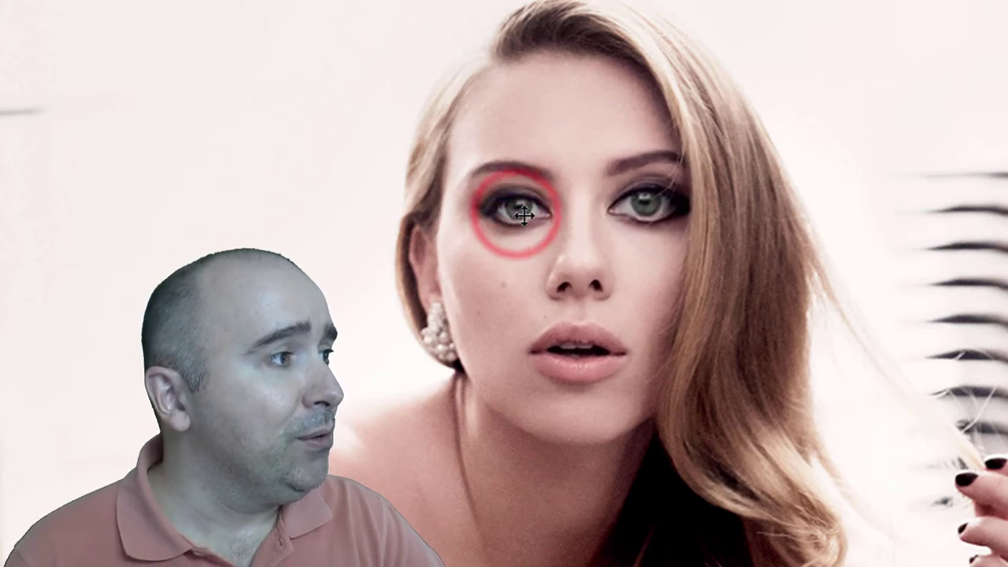
pyautogui.moveTo(638, 206); pyautogui.dragTo(613, 207)
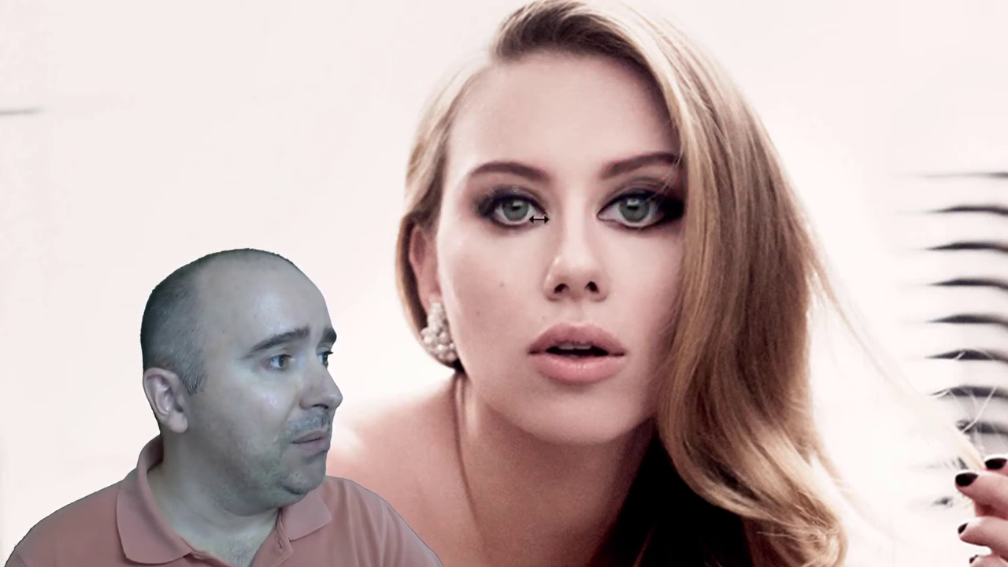
# Step: Raise the forehead, reshape the chin, slim the jawline, and adjust the mouth corner and lower lip
pyautogui.moveTo(573, 53); pyautogui.dragTo(585, 120)
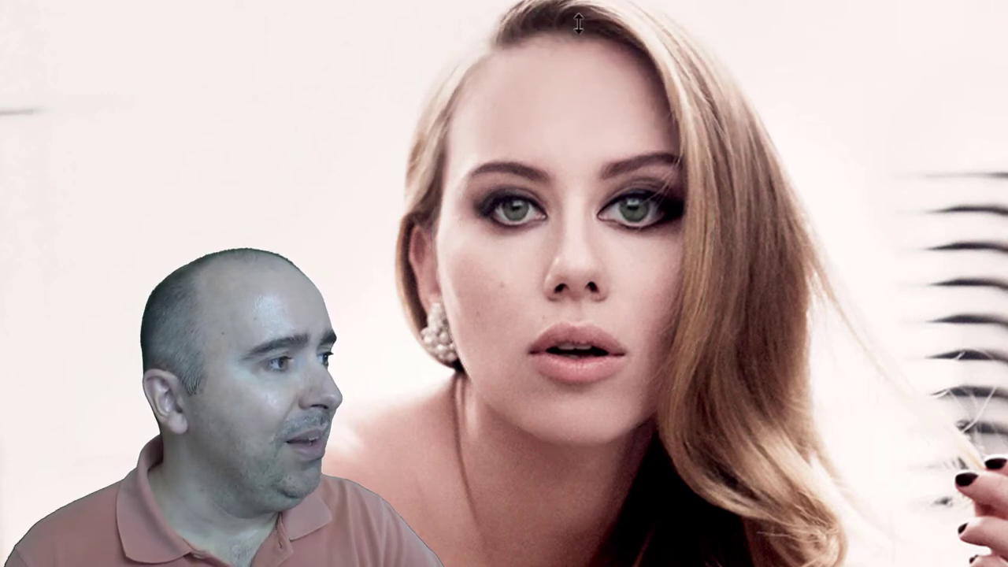
pyautogui.moveTo(574, 446); pyautogui.dragTo(574, 520)
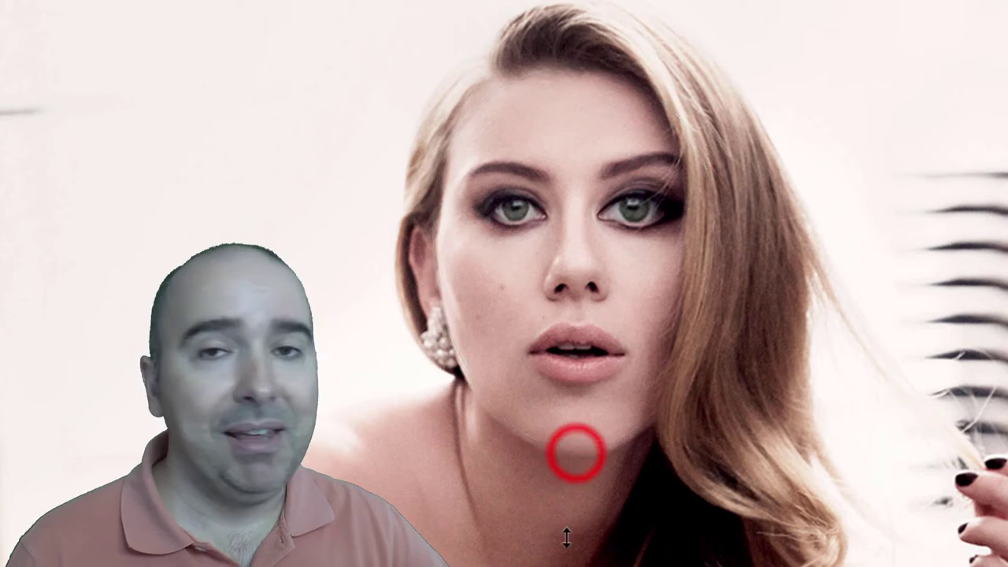
pyautogui.moveTo(452, 286); pyautogui.dragTo(530, 281)
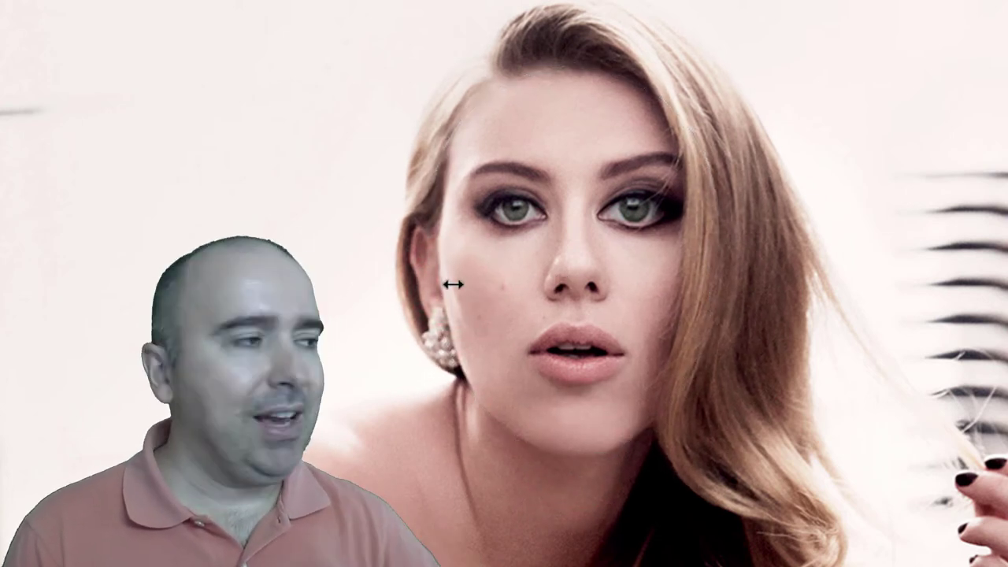
pyautogui.moveTo(453, 285)
pyautogui.mouseDown()
pyautogui.moveTo(492, 290)
pyautogui.moveTo(339, 299)
pyautogui.moveTo(488, 294)
pyautogui.moveTo(428, 289)
pyautogui.mouseUp()
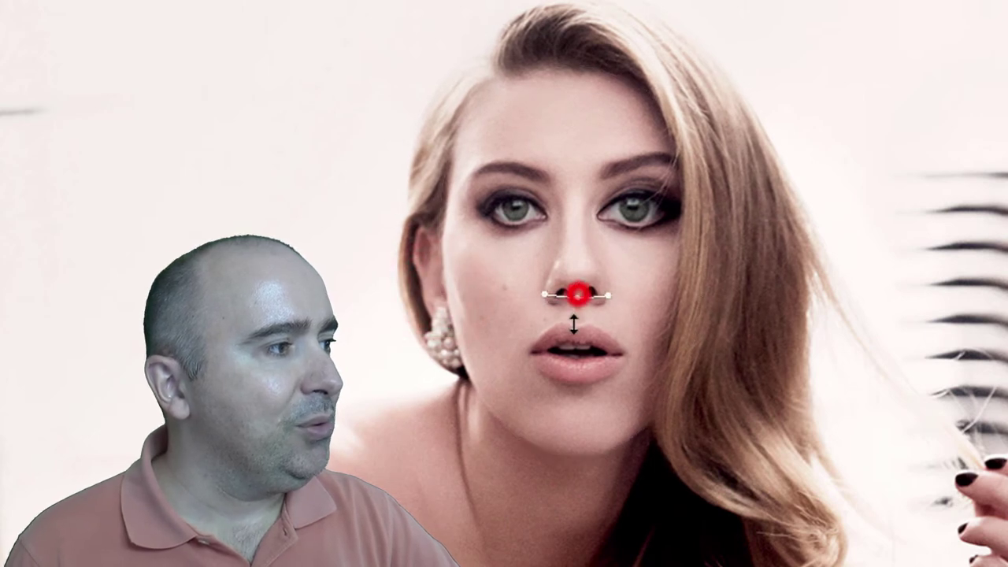
pyautogui.click(613, 352)
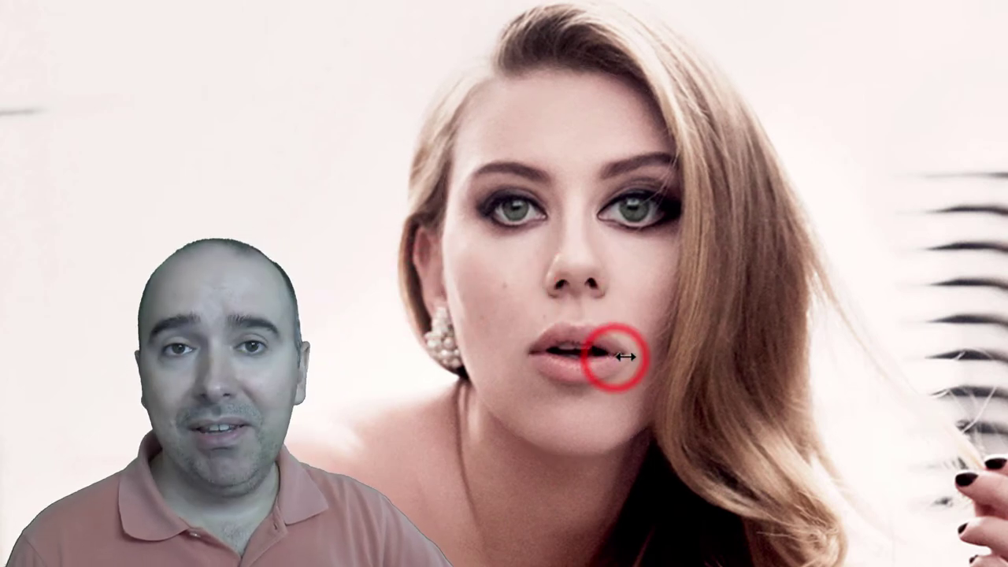
pyautogui.click(572, 368)
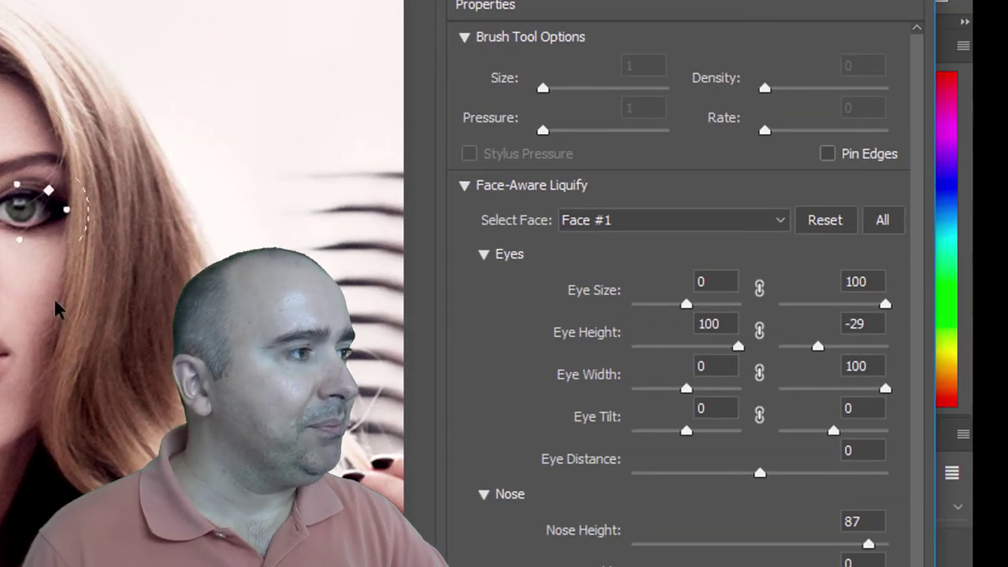
# Step: Set the left Eye Size to 33 and the Eye Heights to -15 and -26
pyautogui.click(686, 305)
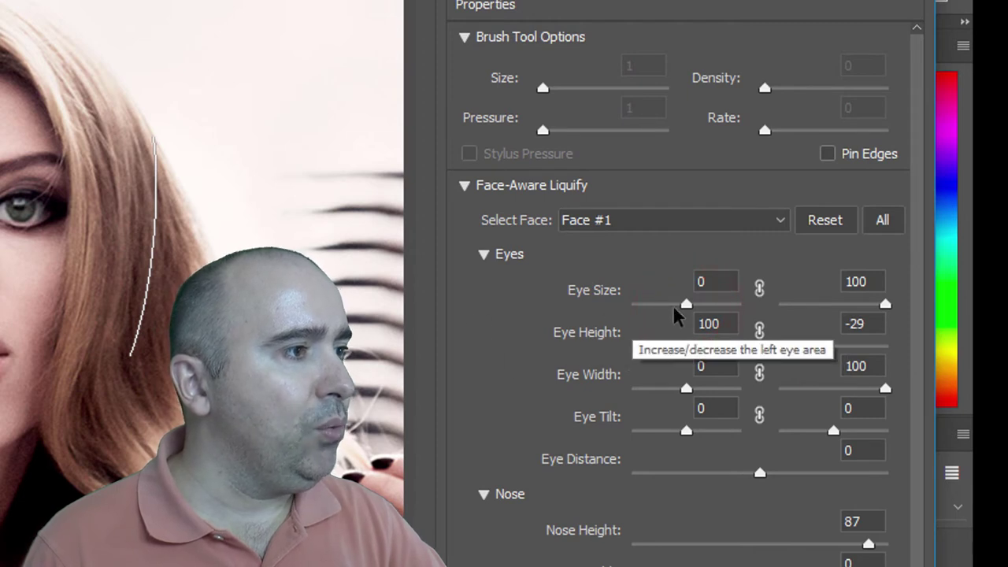
pyautogui.moveTo(684, 305)
pyautogui.mouseDown()
pyautogui.moveTo(713, 307)
pyautogui.moveTo(597, 316)
pyautogui.mouseUp()
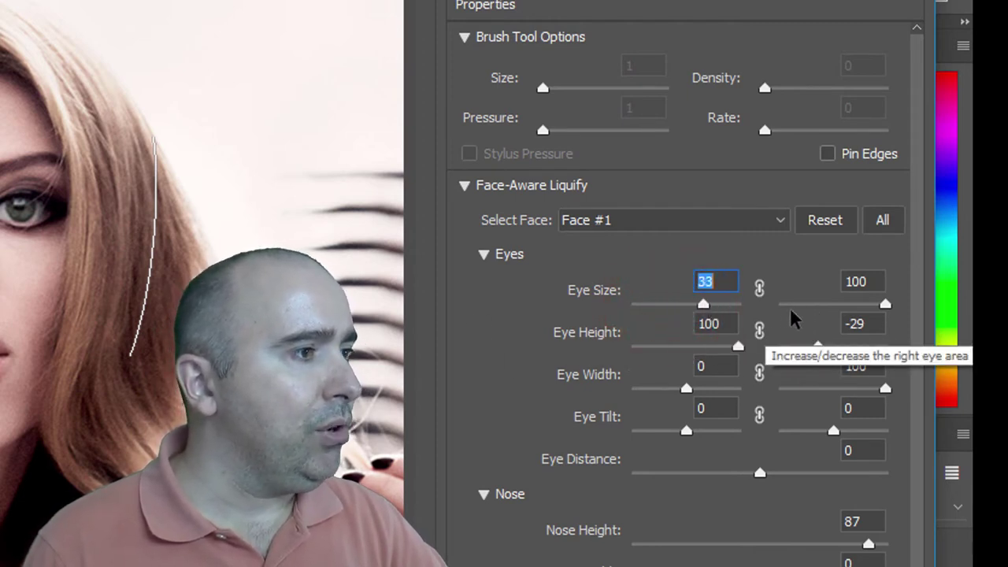
pyautogui.moveTo(737, 346); pyautogui.dragTo(649, 363)
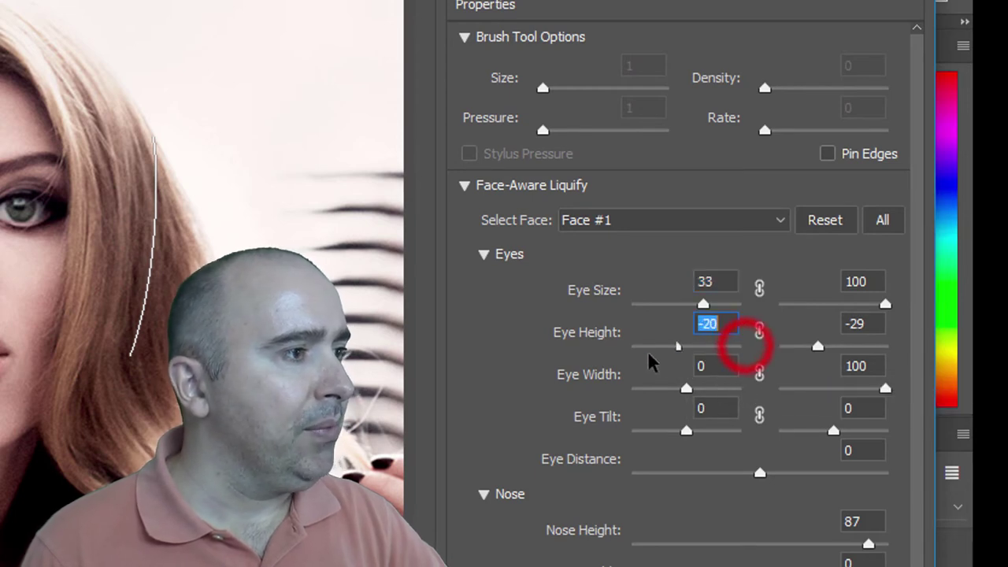
pyautogui.click(820, 347)
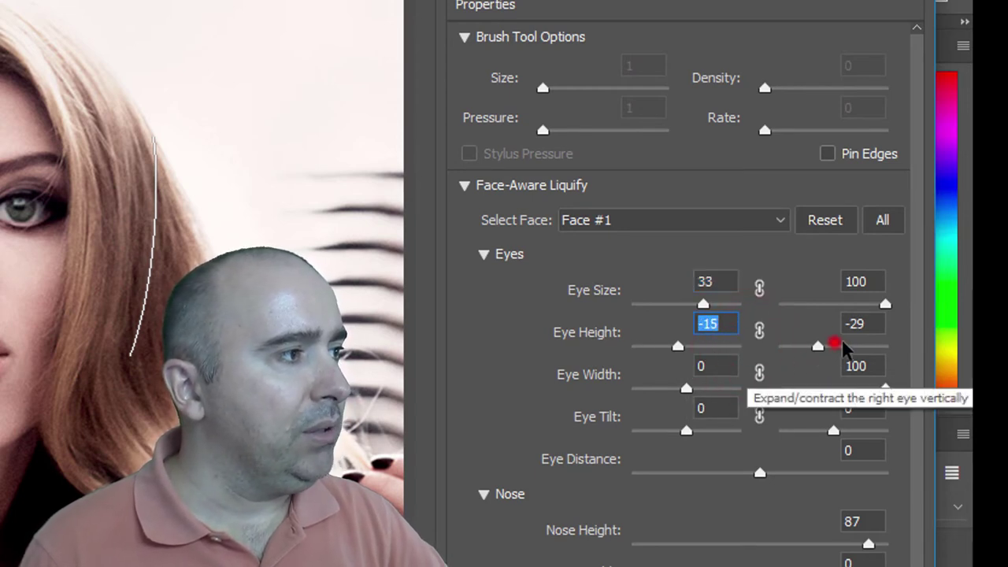
# Step: Set left Eye Width -95, Eye Tilts 66 and 70, Eye Distance -44, and Nose Width 7
pyautogui.moveTo(688, 388)
pyautogui.mouseDown()
pyautogui.moveTo(717, 388)
pyautogui.moveTo(636, 388)
pyautogui.mouseUp()
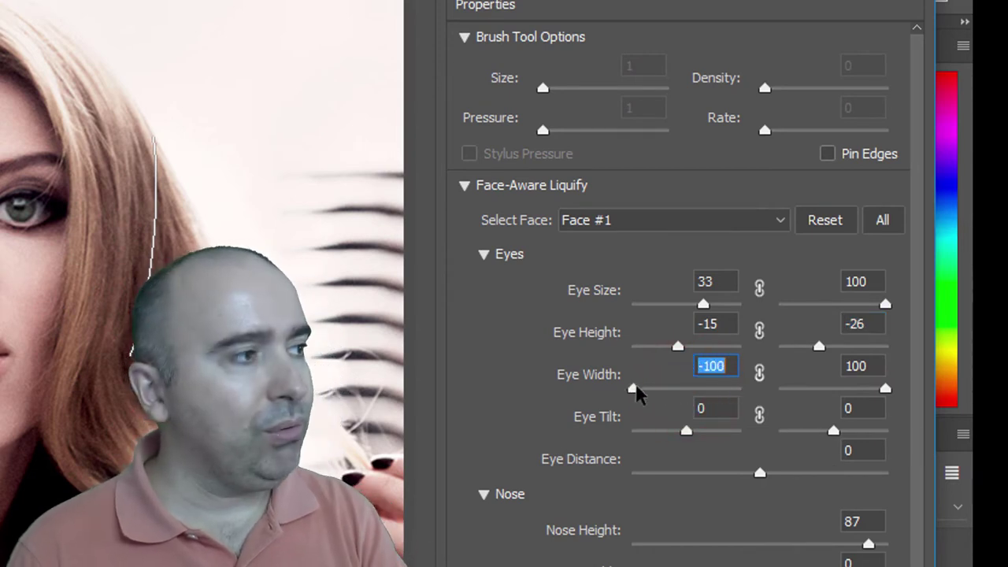
pyautogui.moveTo(687, 432)
pyautogui.mouseDown()
pyautogui.moveTo(708, 432)
pyautogui.moveTo(641, 429)
pyautogui.moveTo(723, 425)
pyautogui.mouseUp()
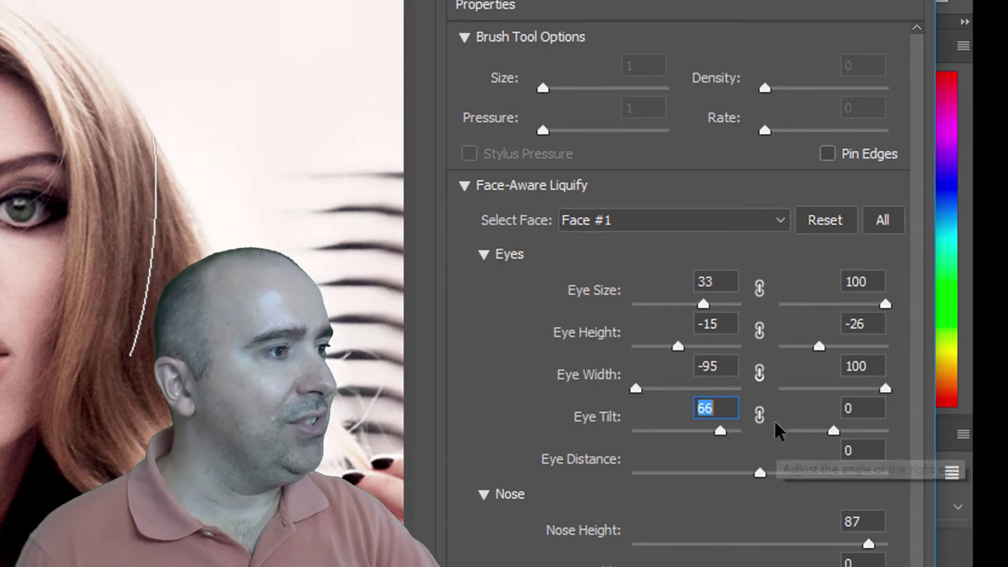
pyautogui.click(832, 433)
pyautogui.moveTo(833, 432)
pyautogui.mouseDown()
pyautogui.moveTo(882, 434)
pyautogui.moveTo(852, 431)
pyautogui.mouseUp()
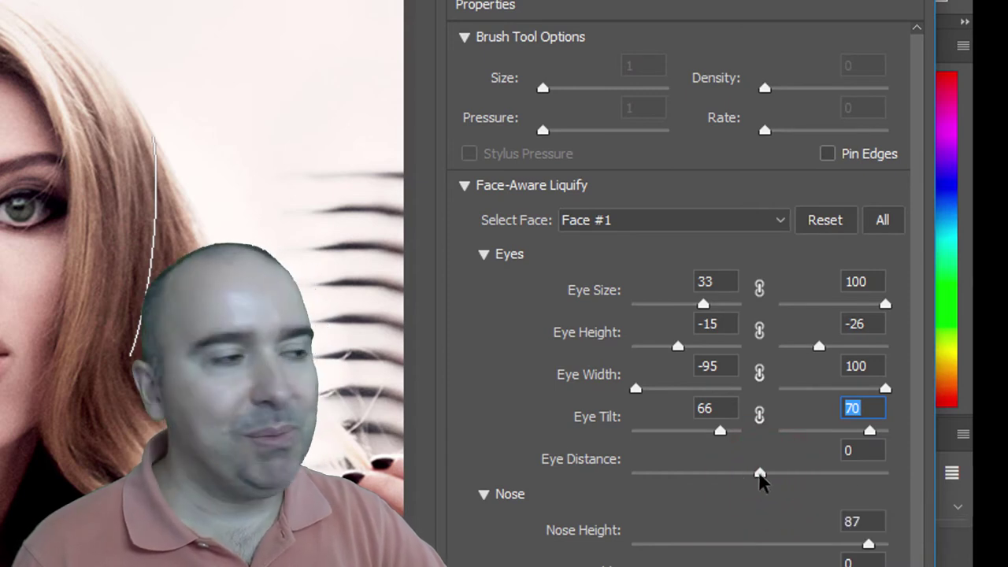
pyautogui.moveTo(760, 474)
pyautogui.mouseDown()
pyautogui.moveTo(612, 483)
pyautogui.moveTo(885, 472)
pyautogui.moveTo(916, 482)
pyautogui.moveTo(706, 488)
pyautogui.mouseUp()
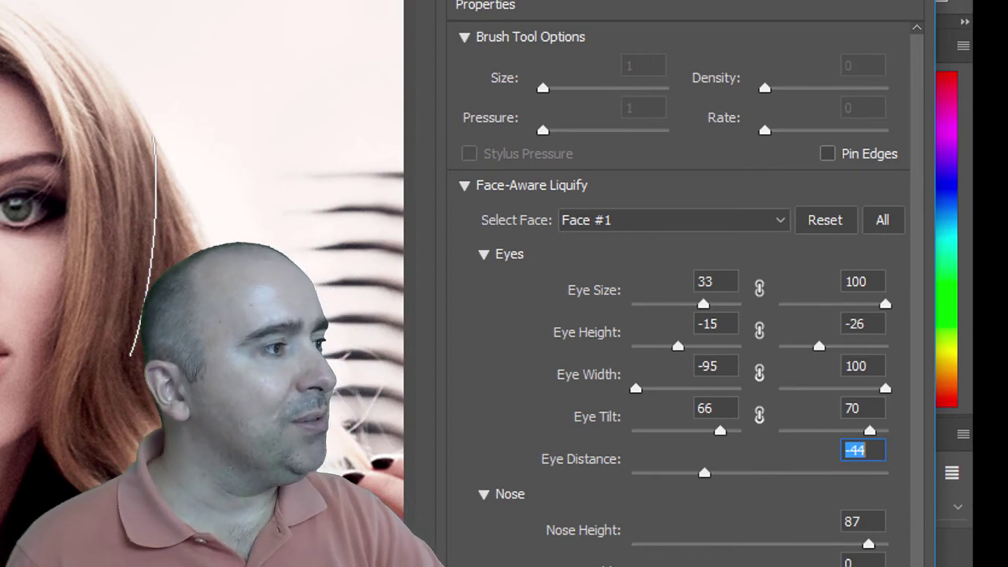
pyautogui.moveTo(786, 564); pyautogui.dragTo(869, 327)
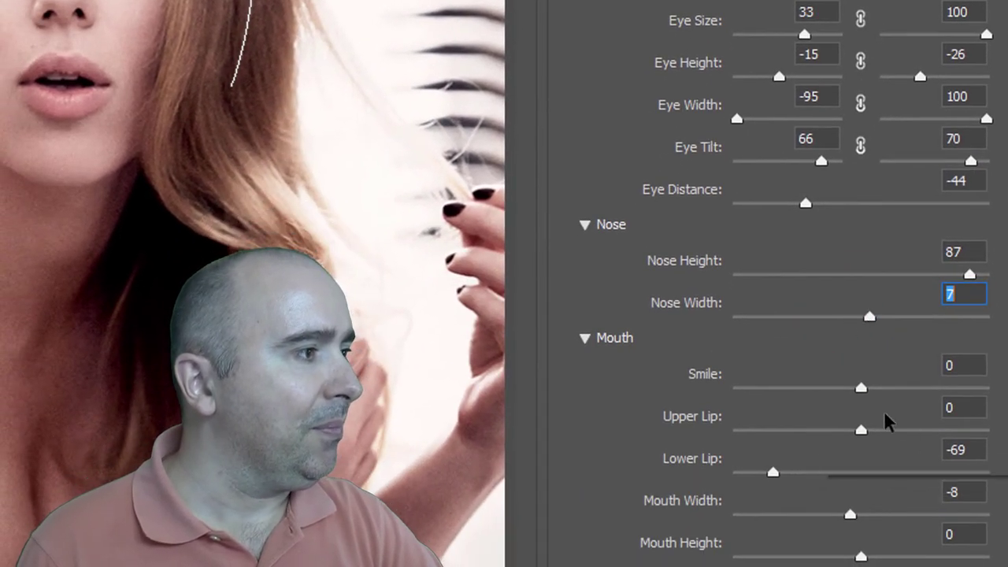
# Step: Try the Smile slider at its extremes, then settle it at 75
pyautogui.click(862, 390)
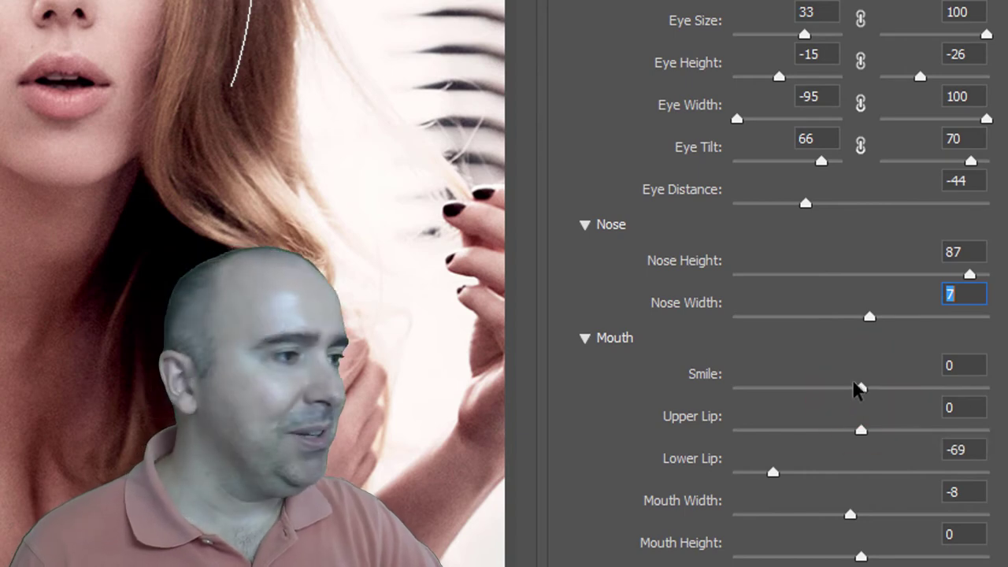
pyautogui.moveTo(866, 387)
pyautogui.mouseDown()
pyautogui.moveTo(903, 398)
pyautogui.moveTo(990, 387)
pyautogui.mouseUp()
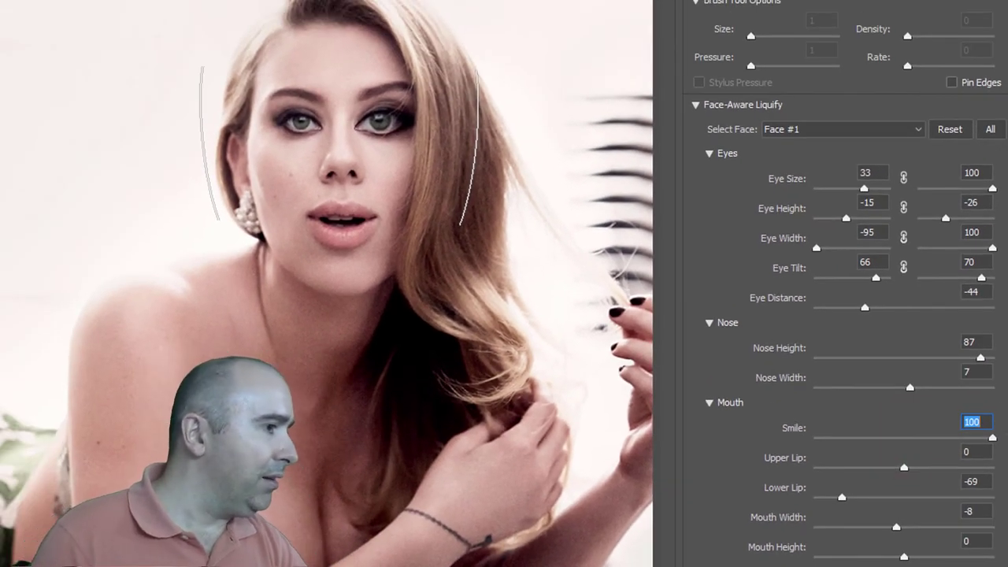
pyautogui.click(992, 439)
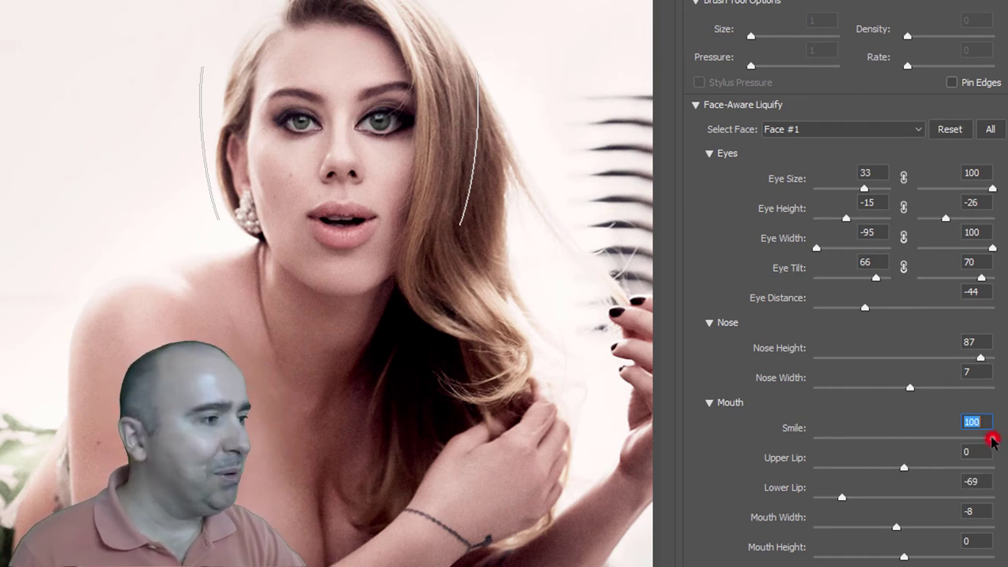
pyautogui.click(841, 438)
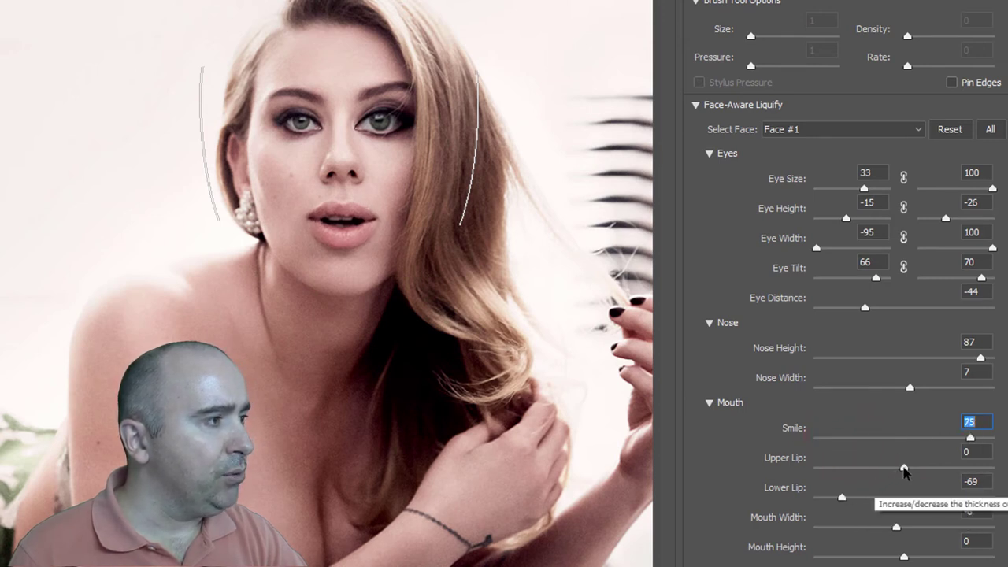
# Step: Set Upper Lip -9, Lower Lip -17, Mouth Width 4 and Mouth Height 31
pyautogui.moveTo(917, 467); pyautogui.dragTo(896, 467)
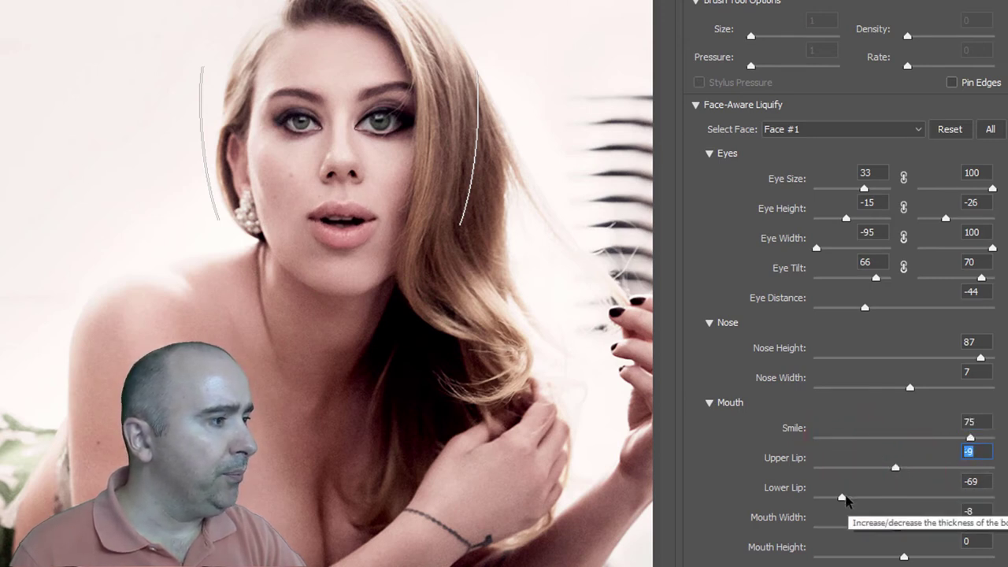
pyautogui.moveTo(842, 497); pyautogui.dragTo(858, 500)
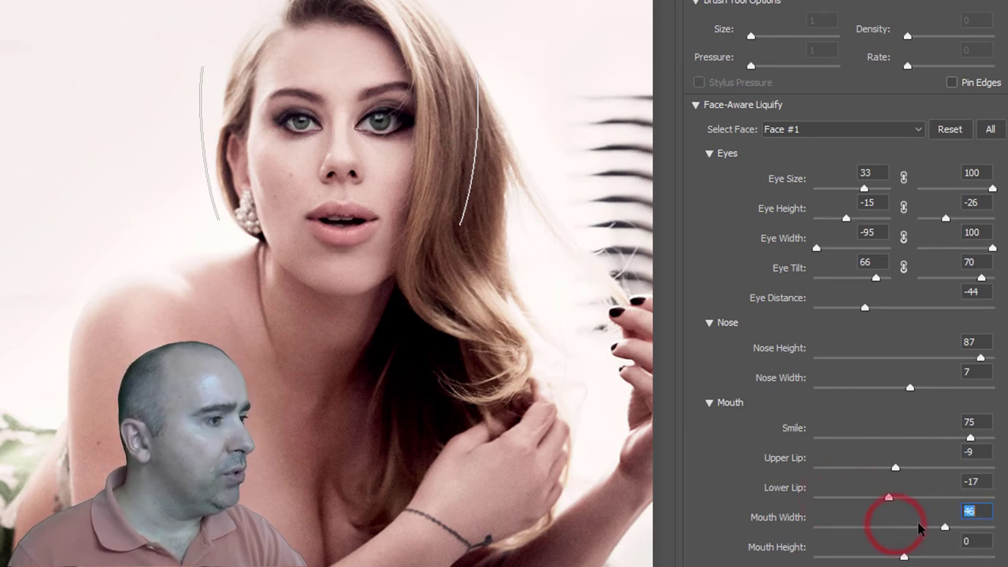
pyautogui.moveTo(919, 526)
pyautogui.mouseDown()
pyautogui.moveTo(908, 526)
pyautogui.moveTo(920, 558)
pyautogui.mouseUp()
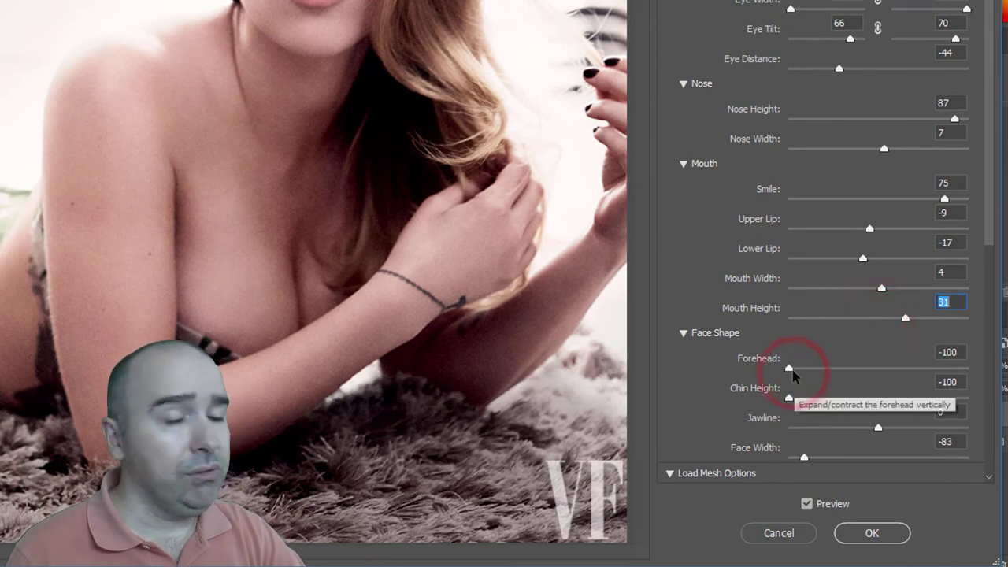
# Step: Set Face Shape to Forehead -51, Chin Height -26, Jawline -54 and Face Width -96
pyautogui.moveTo(792, 370)
pyautogui.mouseDown()
pyautogui.moveTo(896, 370)
pyautogui.moveTo(816, 372)
pyautogui.moveTo(788, 399)
pyautogui.mouseUp()
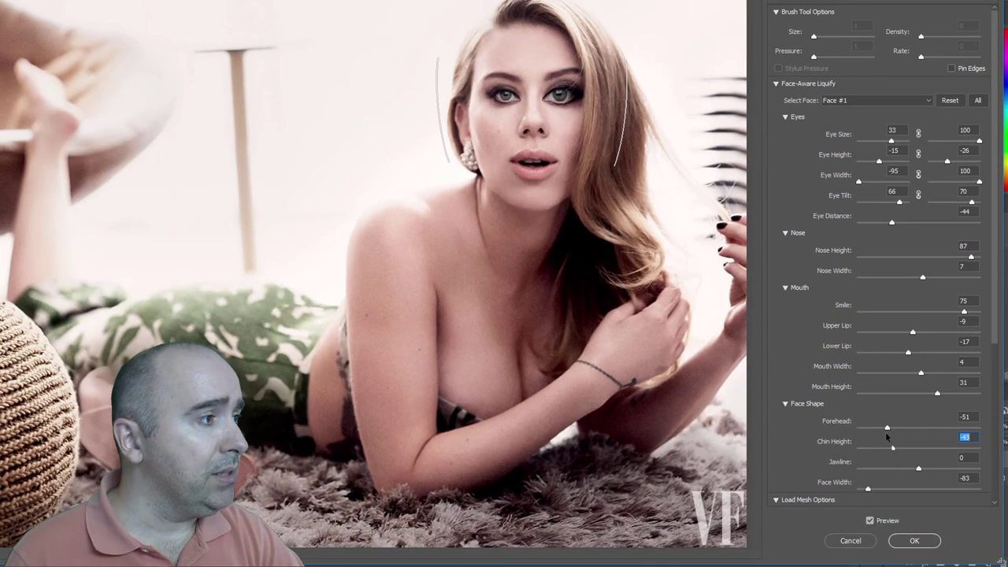
pyautogui.moveTo(919, 470); pyautogui.dragTo(887, 468)
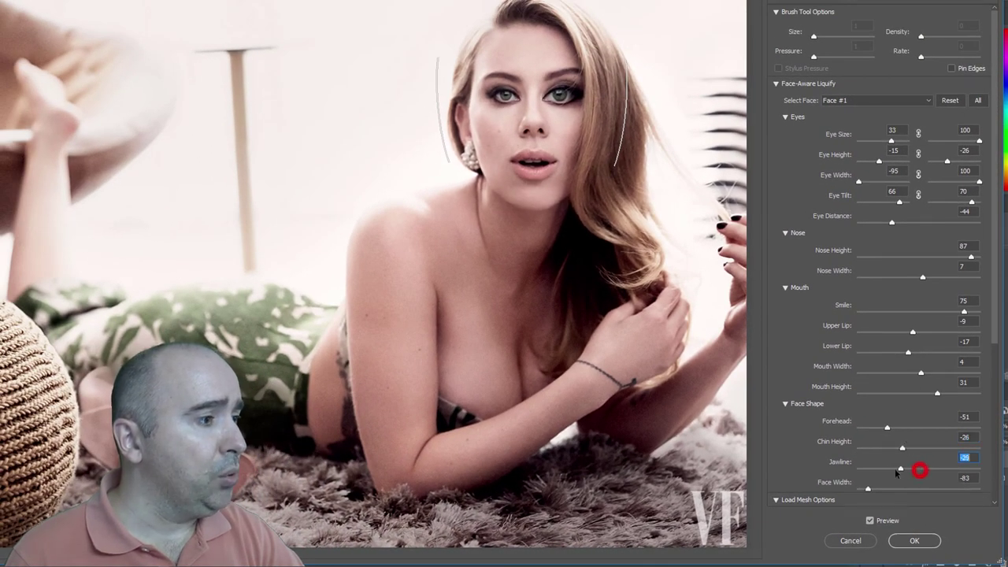
pyautogui.scroll(-3, 887, 467)
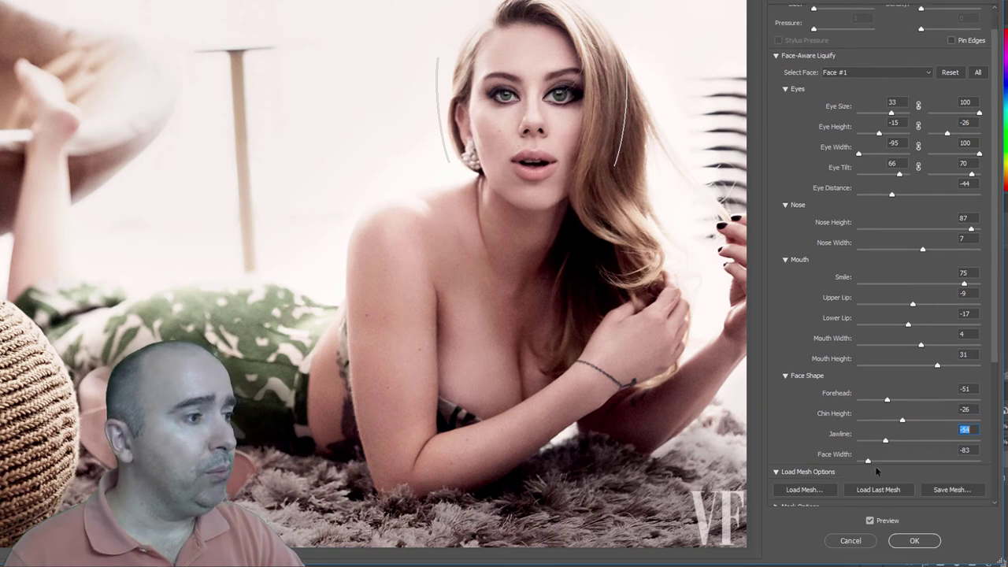
pyautogui.moveTo(868, 433); pyautogui.dragTo(860, 433)
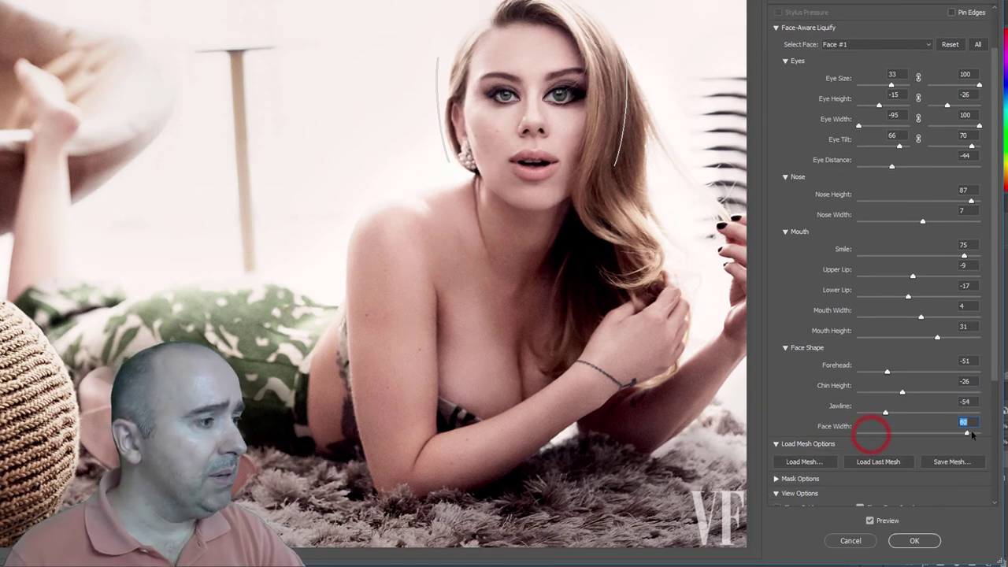
pyautogui.scroll(-1, 862, 445)
# Step: Toggle Show Mesh on and off, then set Show Backdrop opacity to 100
pyautogui.scroll(-2, 862, 456)
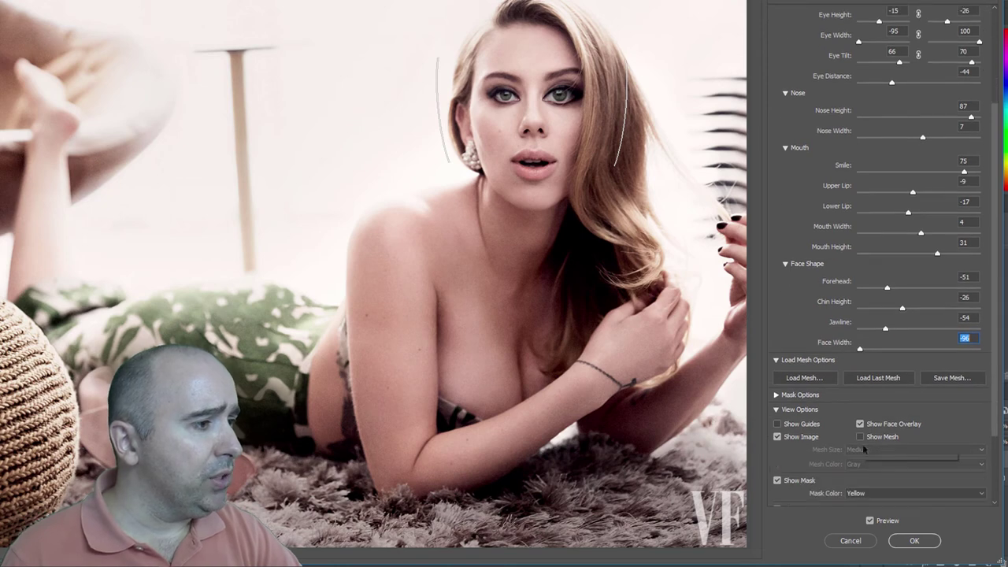
pyautogui.scroll(-1, 862, 465)
pyautogui.scroll(-1, 814, 405)
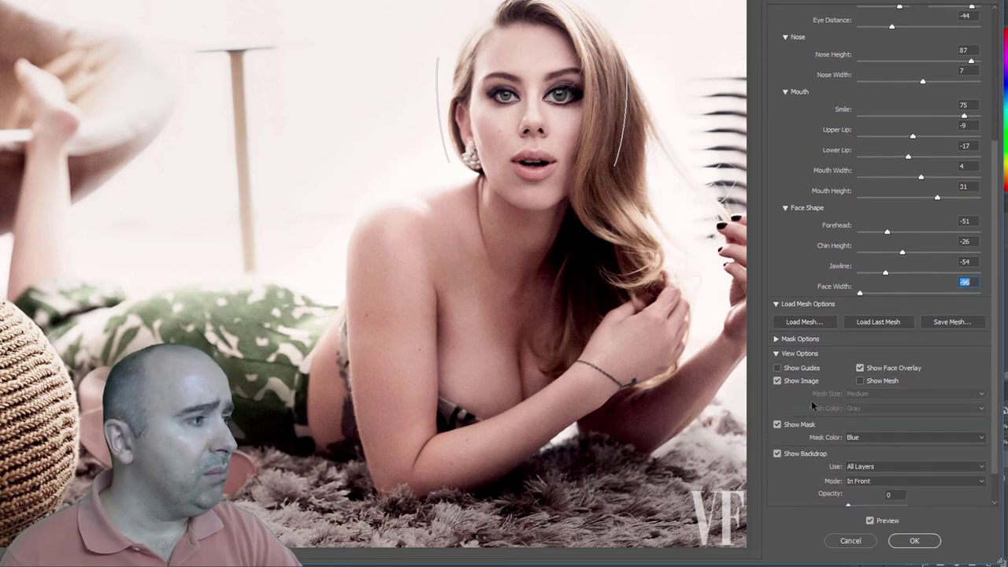
pyautogui.scroll(-1, 827, 395)
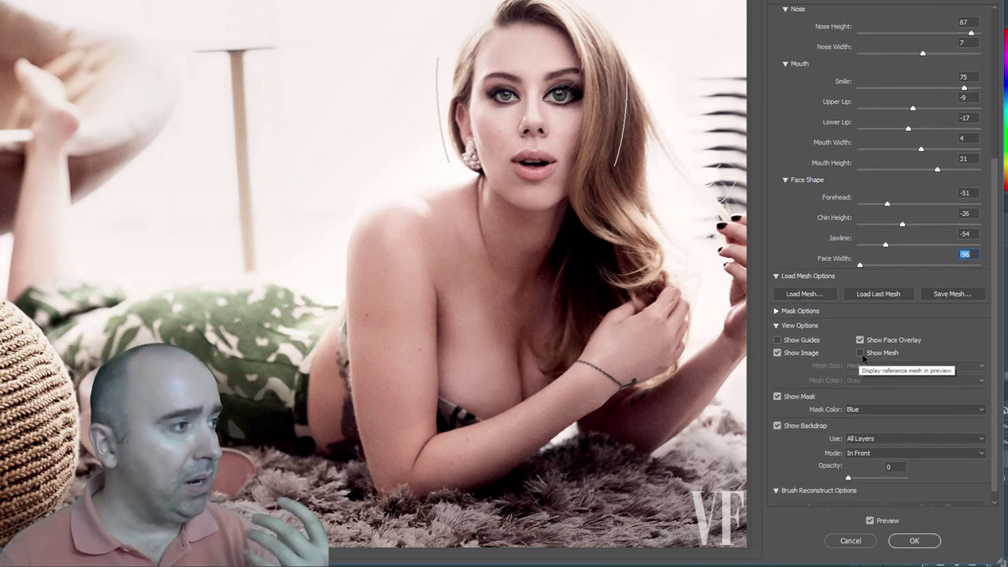
pyautogui.click(861, 353)
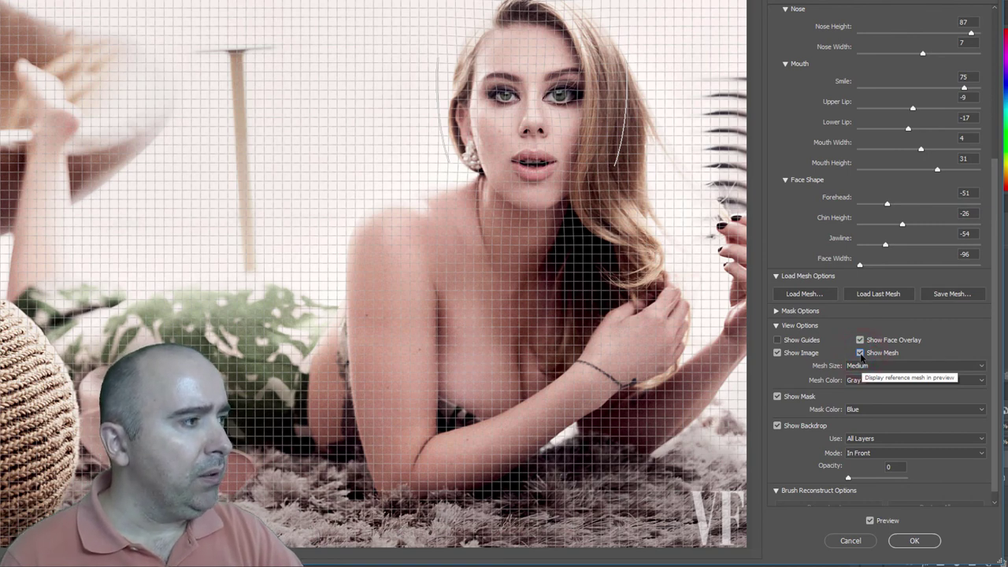
pyautogui.click(860, 353)
pyautogui.scroll(-1, 861, 358)
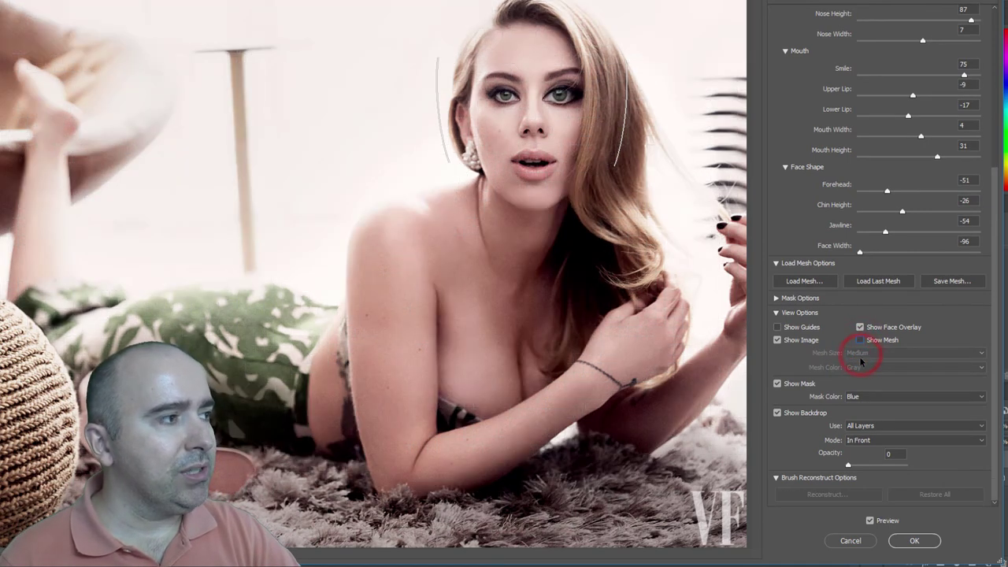
pyautogui.moveTo(862, 465)
pyautogui.mouseDown()
pyautogui.moveTo(932, 464)
pyautogui.moveTo(839, 473)
pyautogui.moveTo(915, 469)
pyautogui.moveTo(859, 469)
pyautogui.mouseUp()
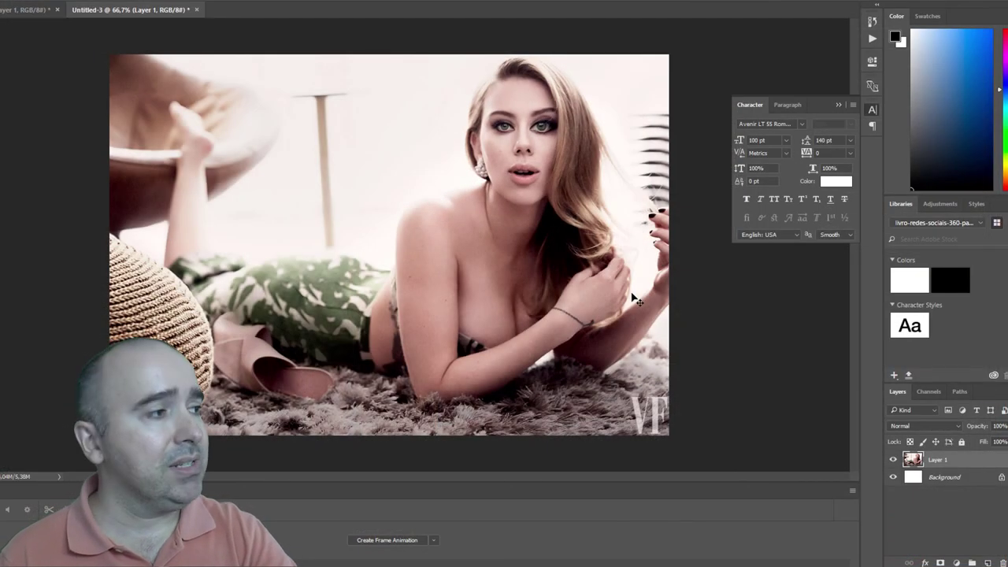
# Step: Toggle the Liquify edit with Ctrl+Z to compare original and reshaped faces, ending reshaped
pyautogui.hotkey('ctrl', 'z')
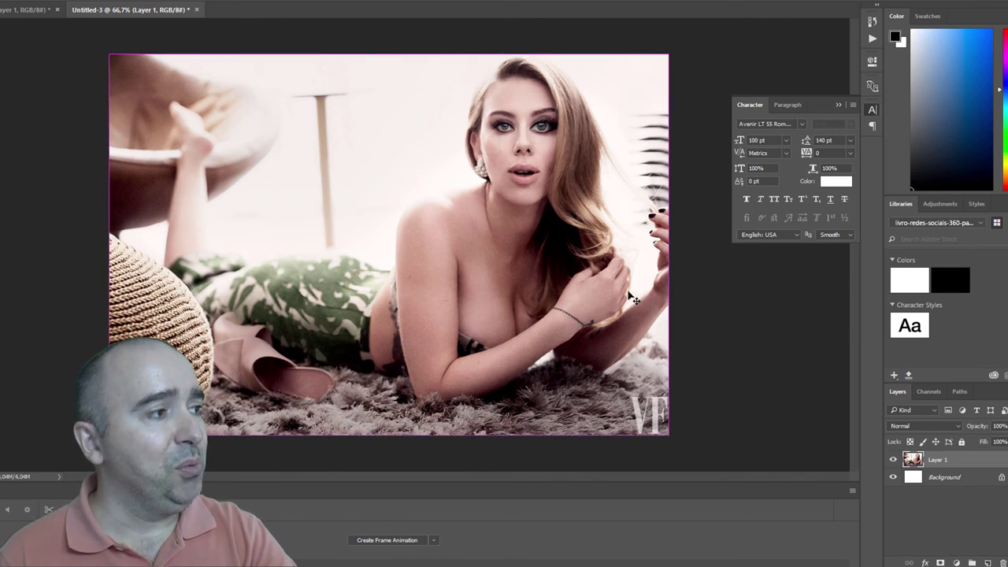
pyautogui.hotkey('ctrl', 'z')
pyautogui.hotkey('ctrl', 'z')
pyautogui.hotkey('ctrl', 'z')
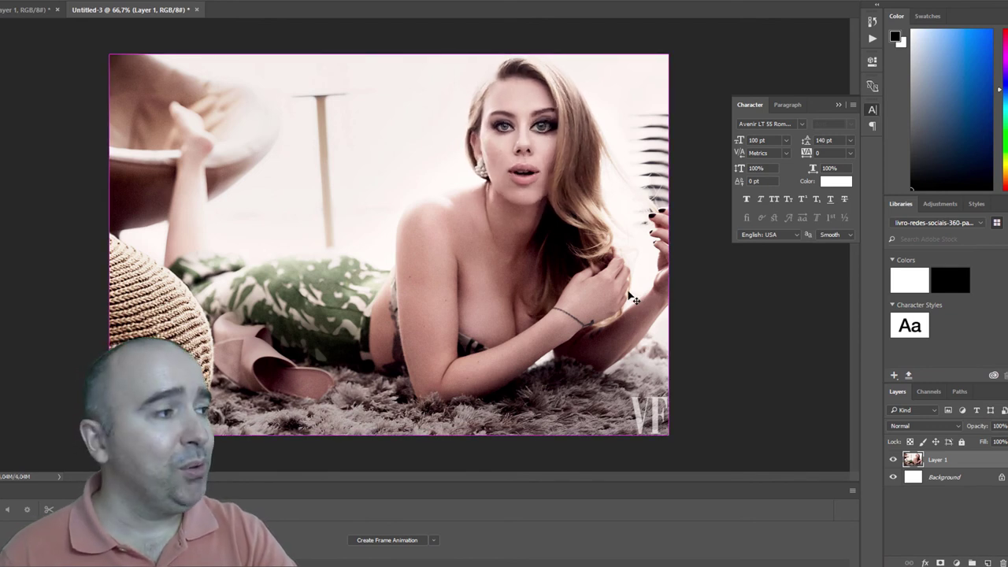
pyautogui.hotkey('ctrl', 'z')
pyautogui.hotkey('ctrl', 'z')
pyautogui.hotkey('ctrl', 'z')
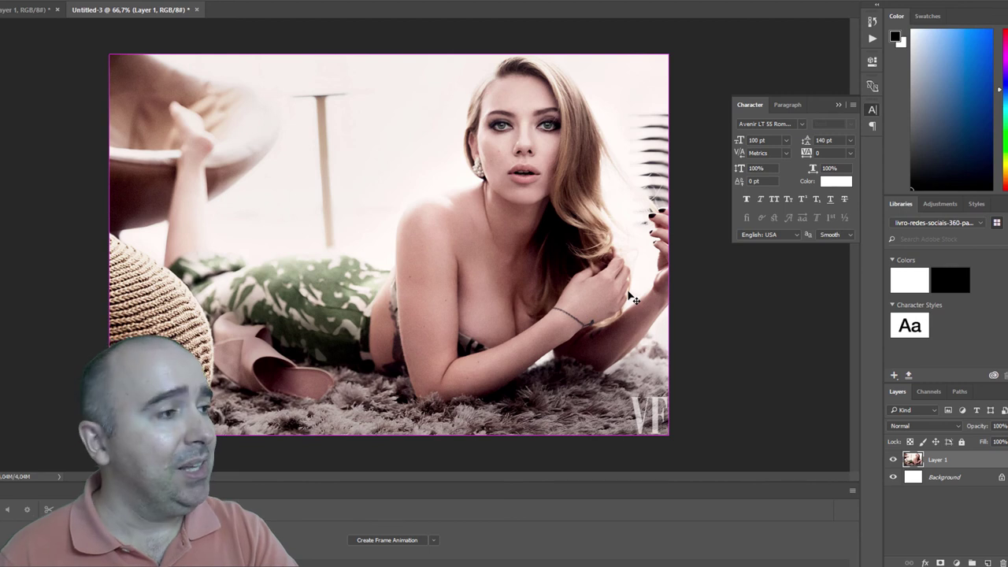
pyautogui.hotkey('ctrl', 'z')
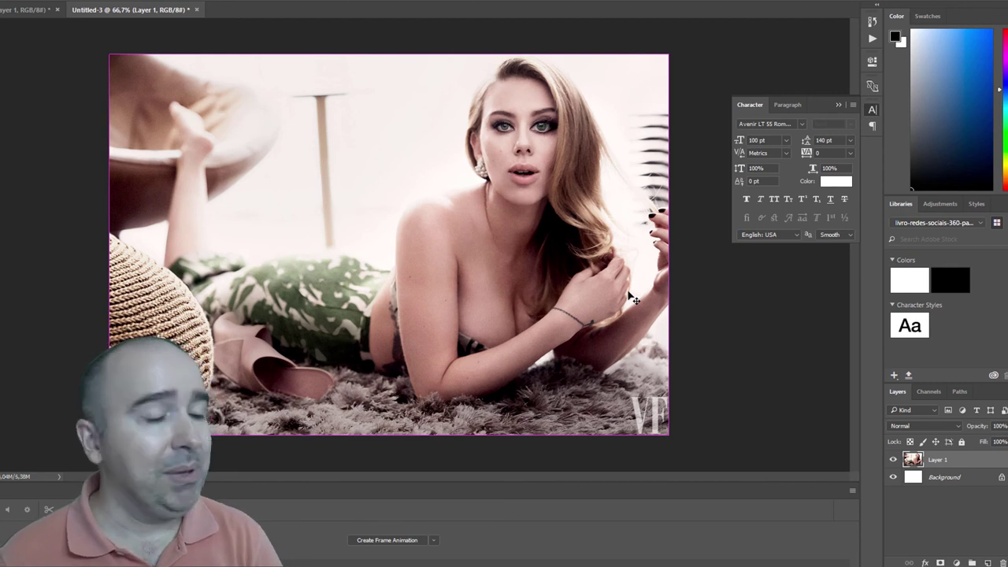
pyautogui.hotkey('ctrl', 'z')
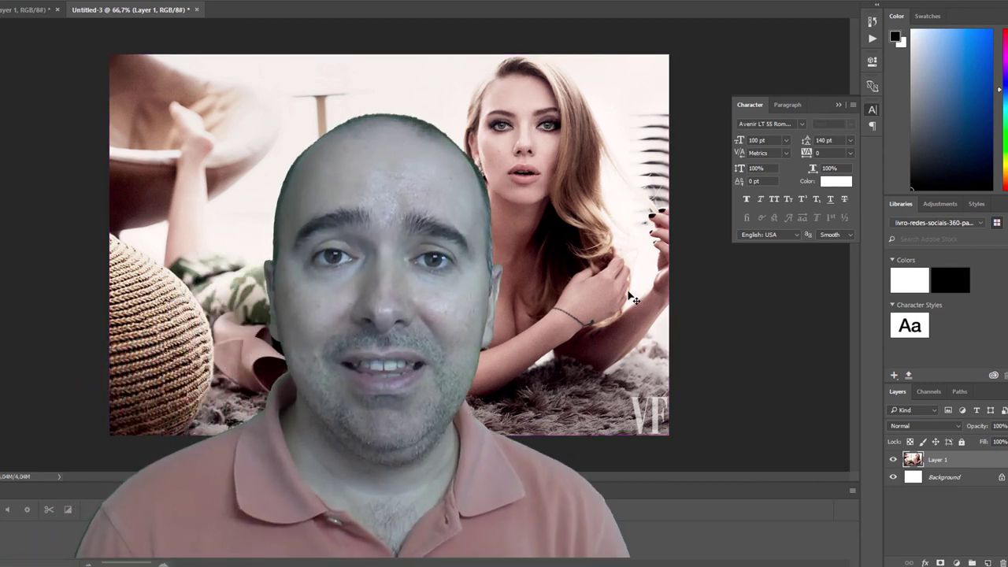